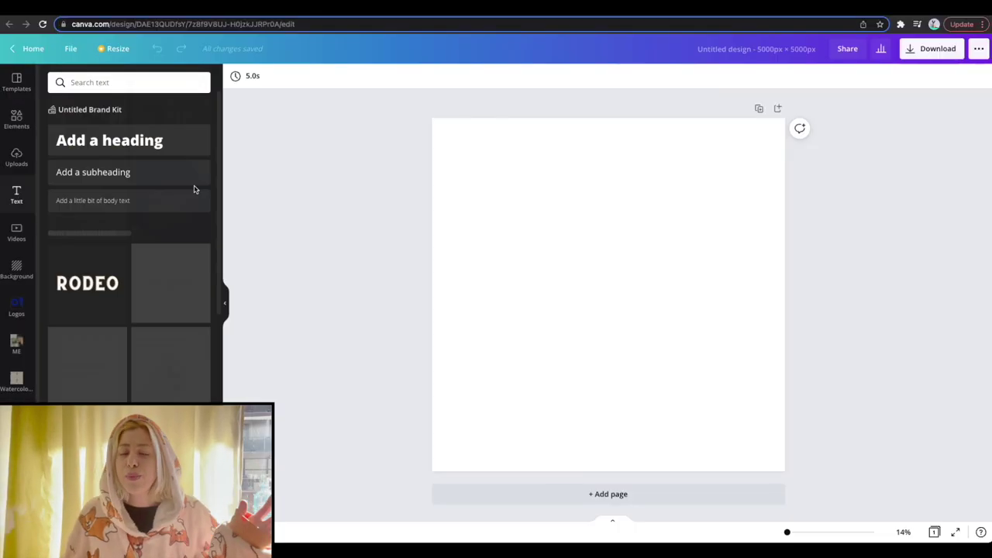
# Add a default 'Add a heading' text box to the blank 5000 × 5000 px design.
pyautogui.click(153, 142)
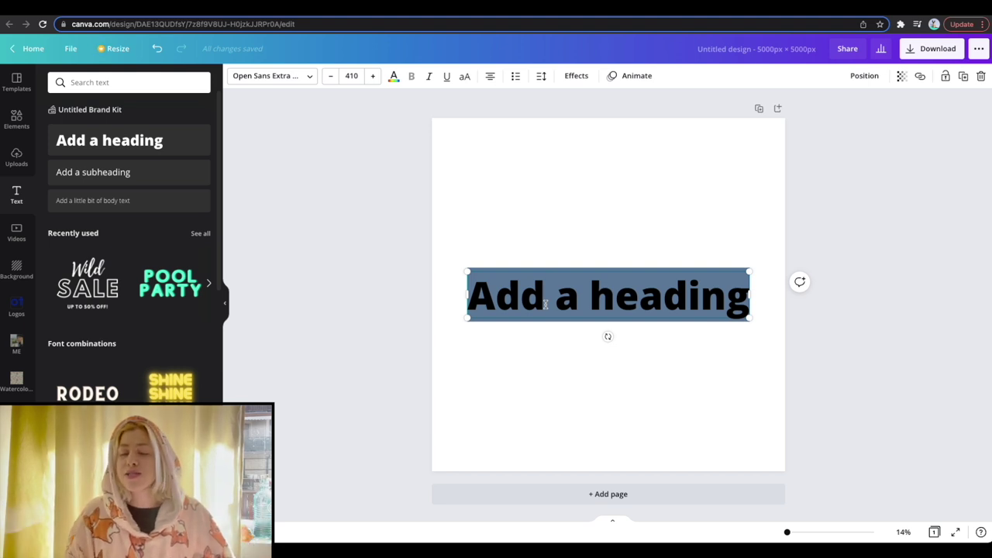
# Type a draft heading reading 'Ready for' and '2022' on two lines.
pyautogui.write('Ready for')
pyautogui.press('Return')
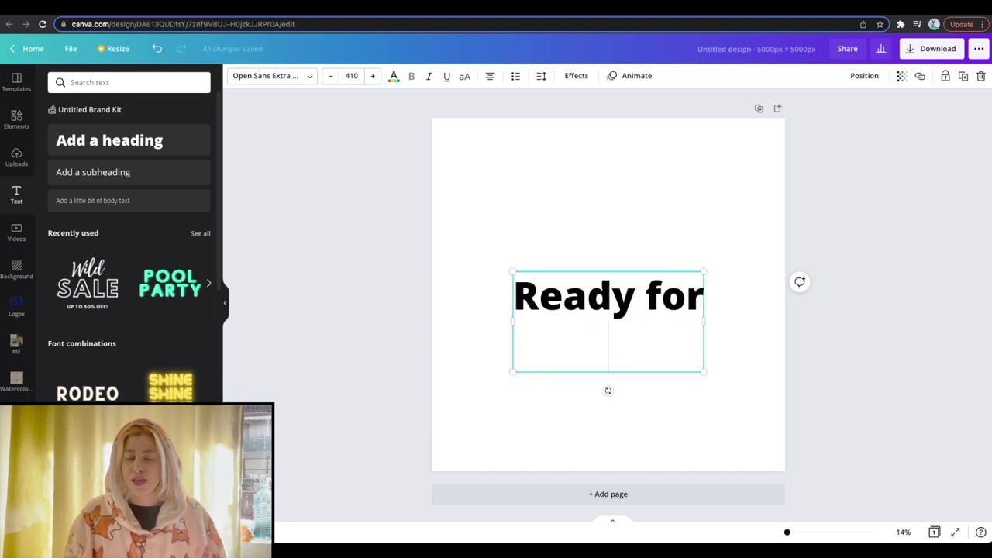
pyautogui.write('2022!')
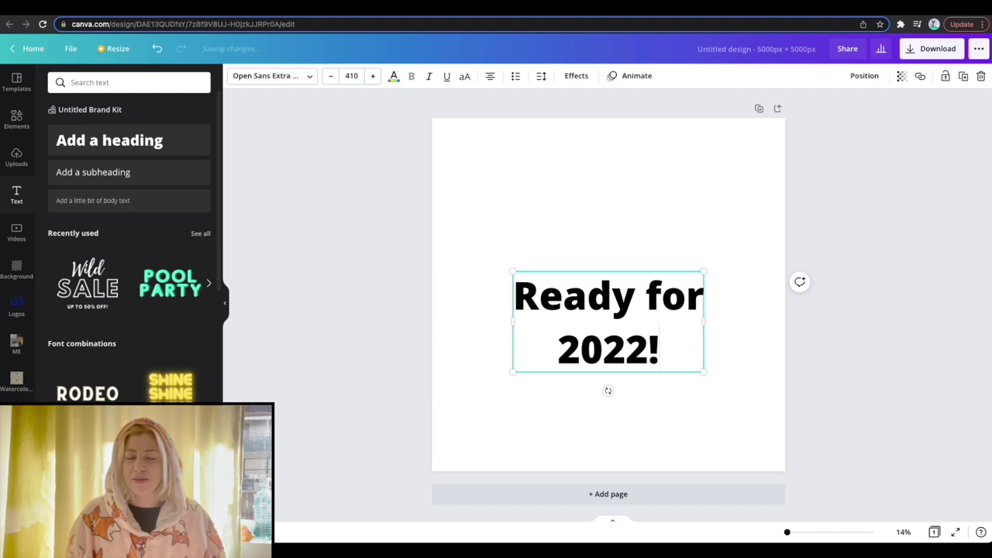
pyautogui.press('BackSpace')
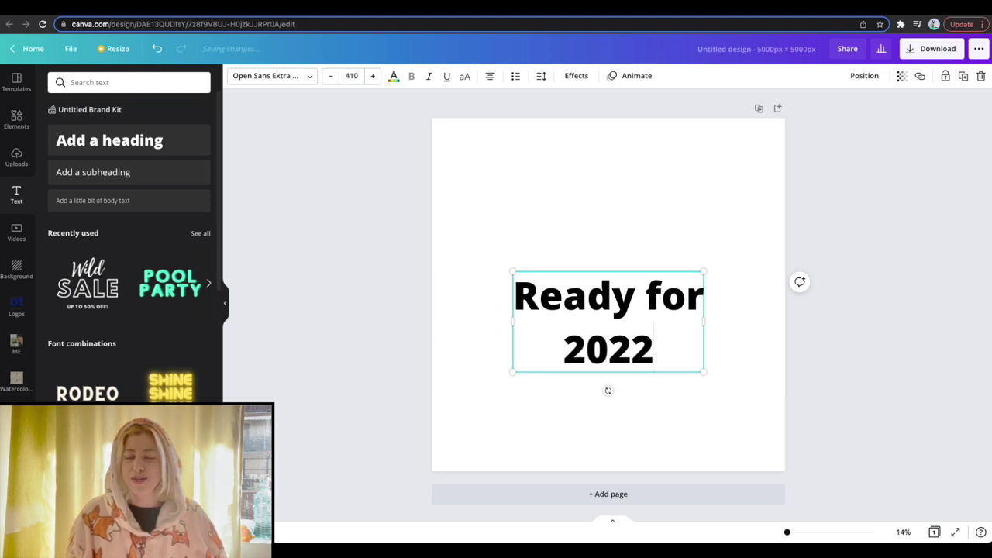
# Replace the heading with 'Empowered WOMEN Empower WOMEN' and move the box up the page.
pyautogui.hotkey('ctrl', 'a')
pyautogui.write('Empowered WOMEN Empower')
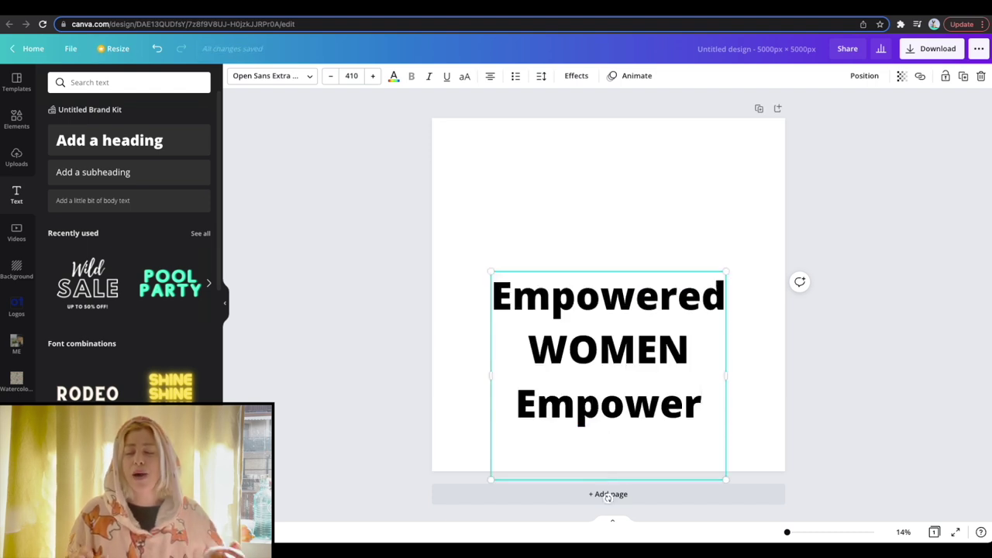
pyautogui.write('WOMEN')
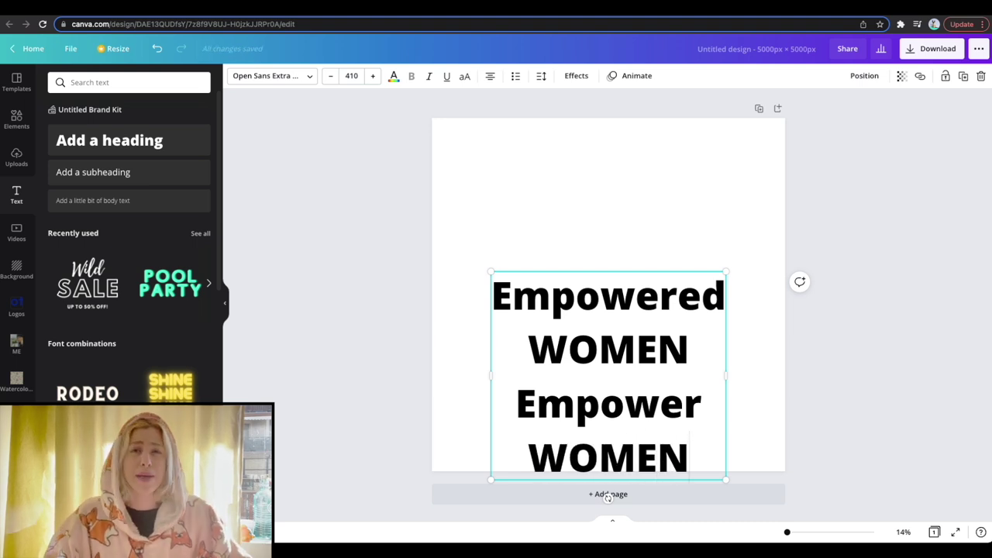
pyautogui.click(819, 326)
pyautogui.moveTo(638, 399); pyautogui.dragTo(634, 310)
# Set the heading in Intro Rust with tighter line spacing, and move it toward centre.
pyautogui.click(284, 75)
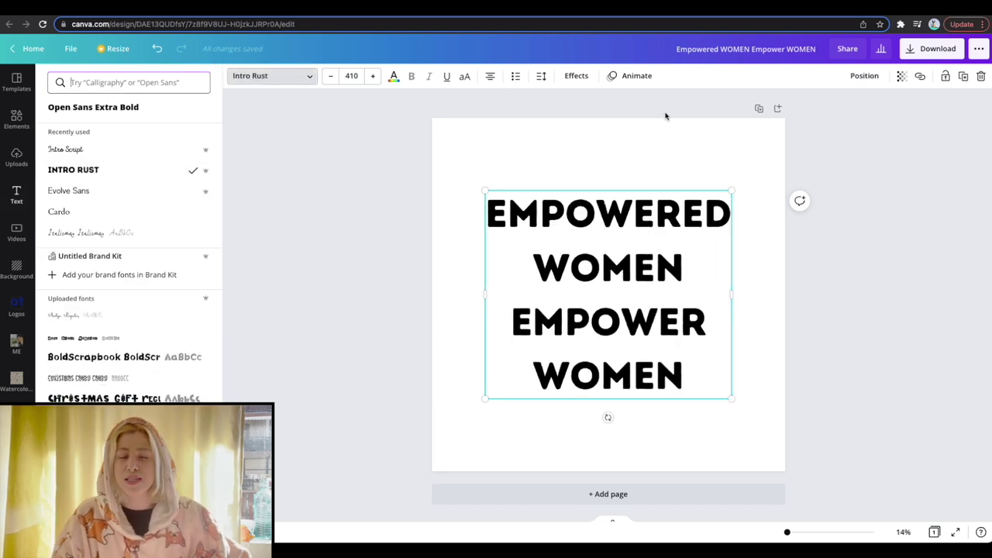
pyautogui.click(542, 76)
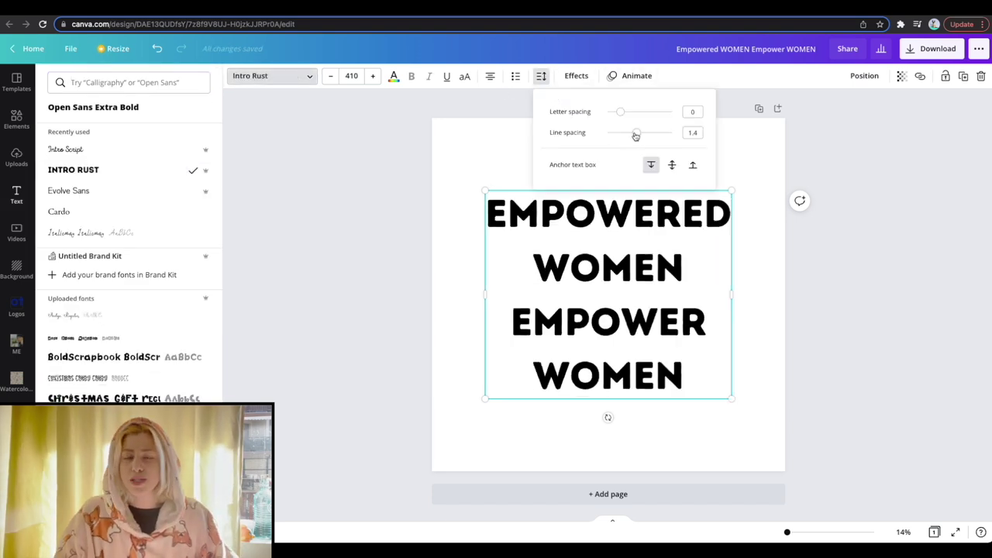
pyautogui.moveTo(635, 132); pyautogui.dragTo(624, 132)
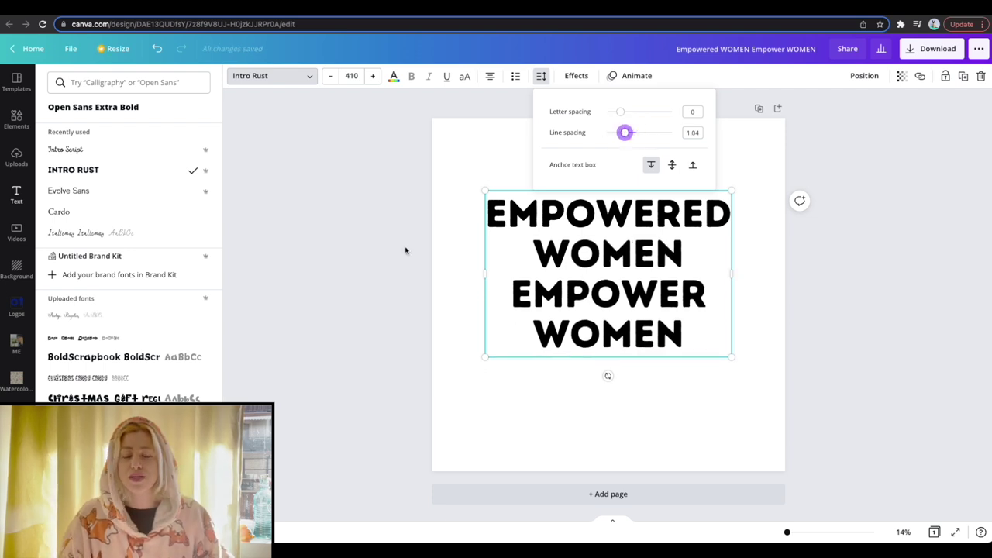
pyautogui.click(406, 252)
pyautogui.click(620, 279)
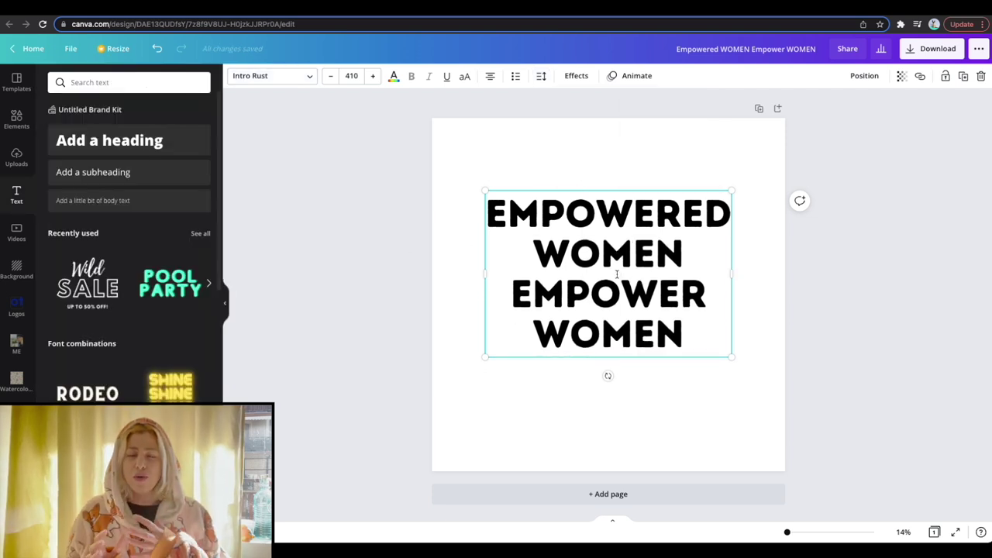
pyautogui.click(789, 274)
pyautogui.moveTo(615, 255); pyautogui.dragTo(623, 284)
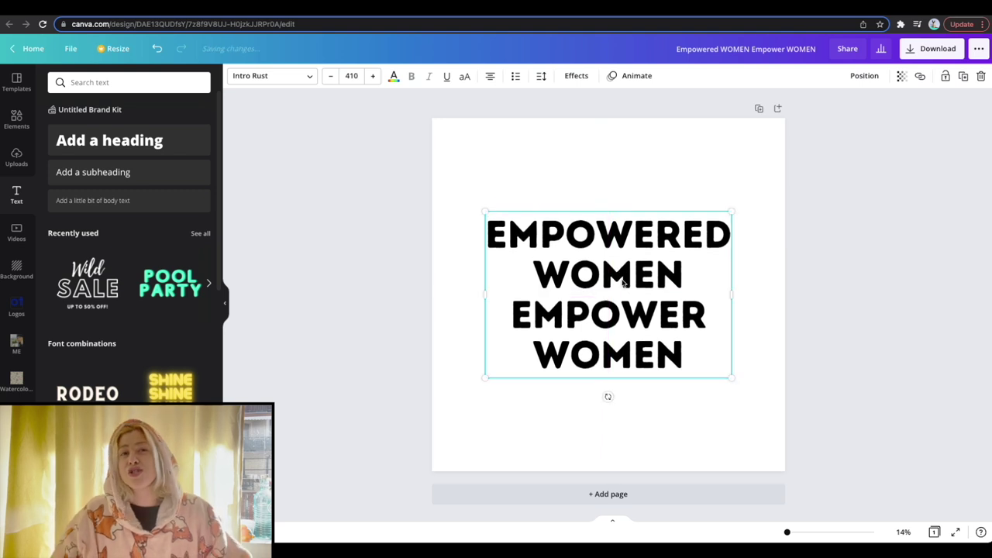
# Enlarge both WOMEN lines to font size 700 and re-centre the heading.
pyautogui.doubleClick(619, 275)
pyautogui.click(347, 76)
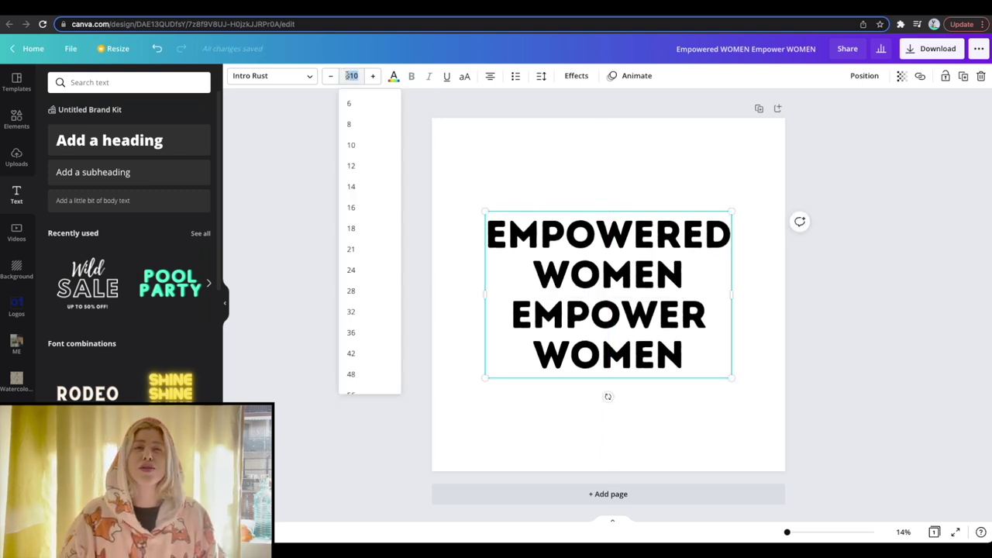
pyautogui.write('700')
pyautogui.press('Return')
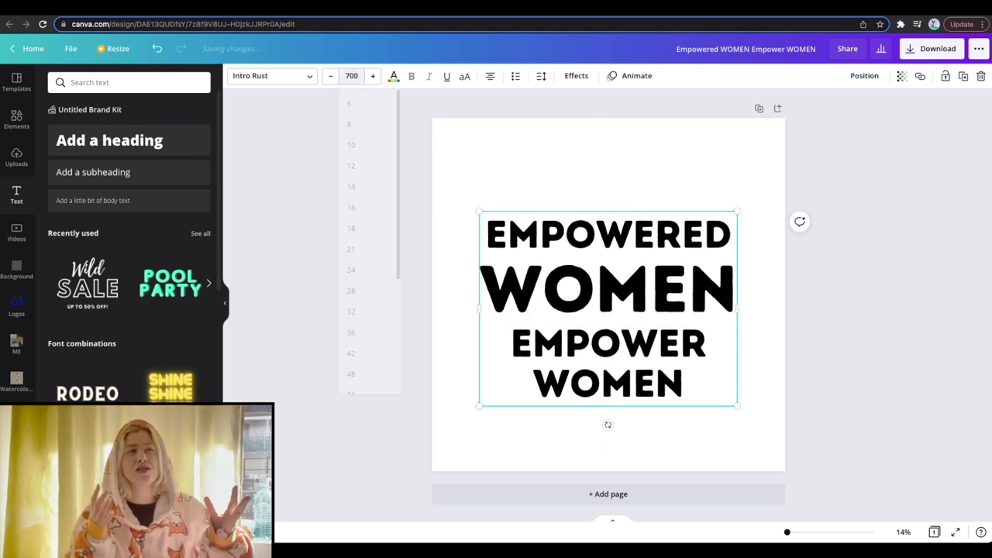
pyautogui.doubleClick(585, 391)
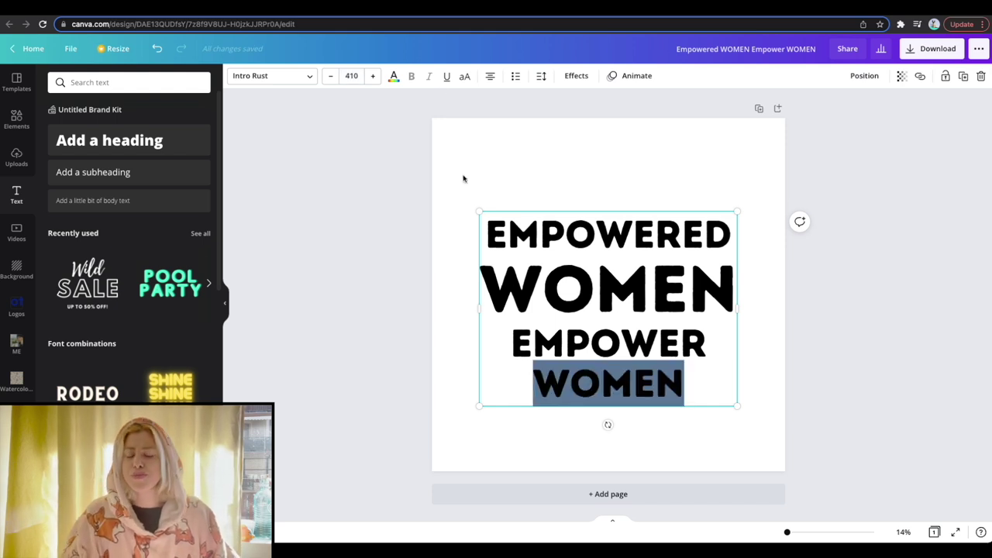
pyautogui.click(352, 76)
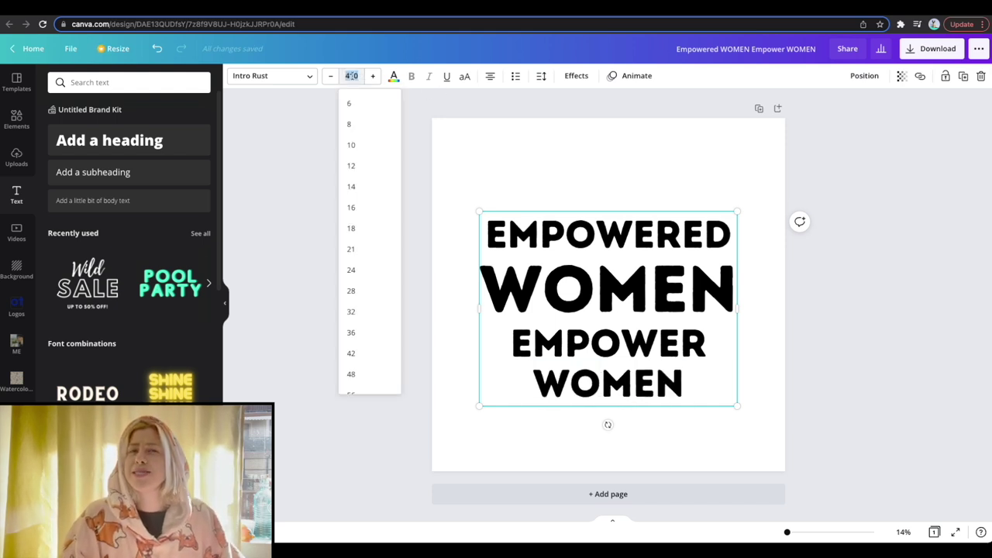
pyautogui.write('700')
pyautogui.press('Return')
pyautogui.click(656, 112)
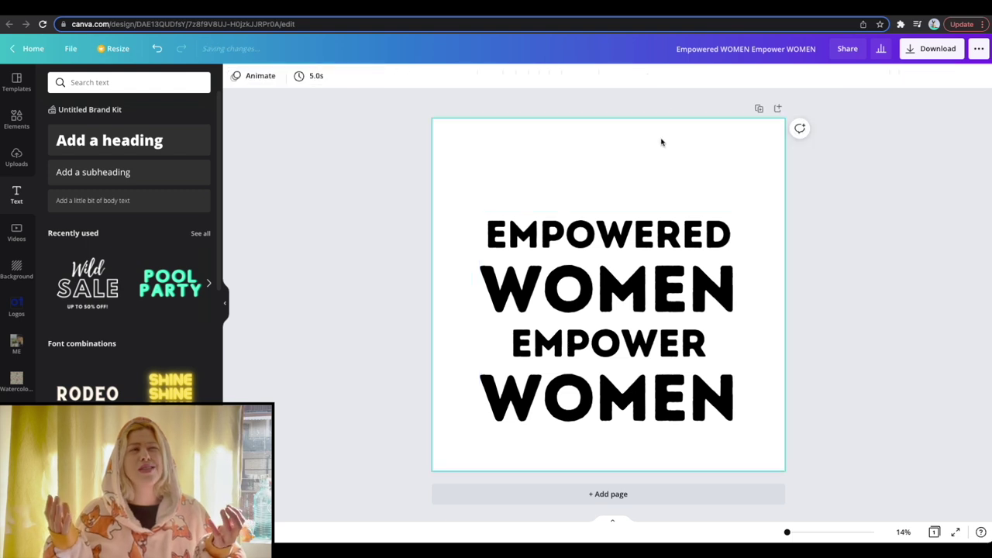
pyautogui.moveTo(643, 308); pyautogui.dragTo(645, 284)
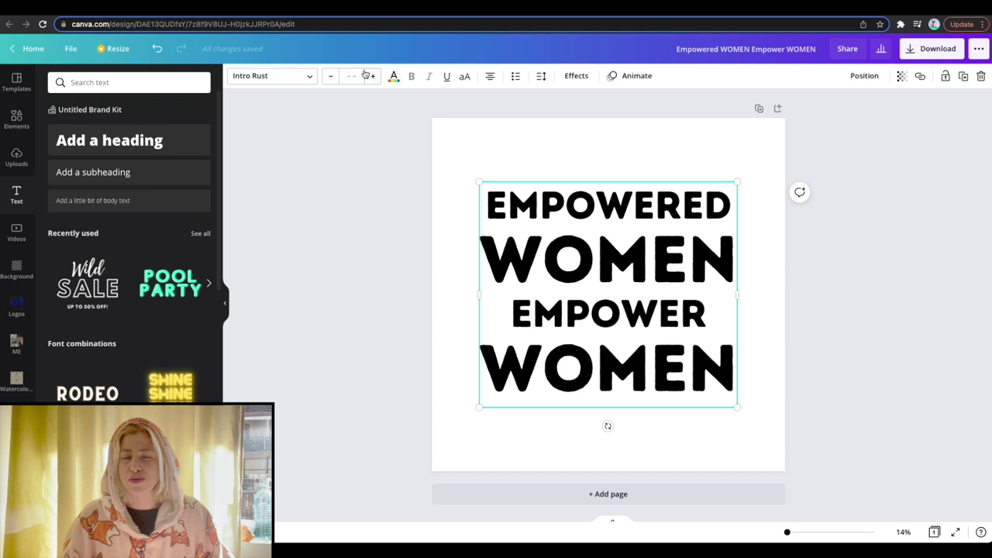
pyautogui.click(577, 76)
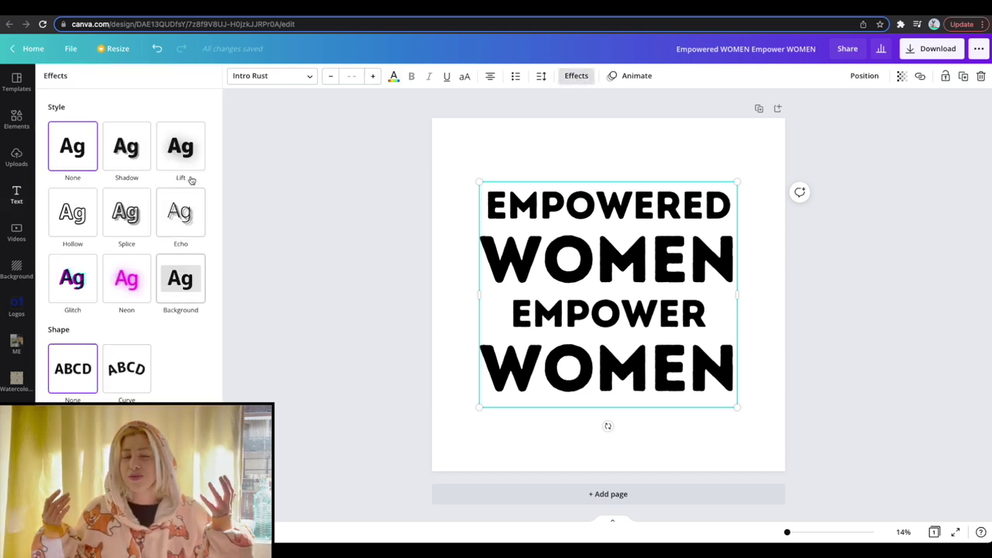
# Try Shadow, Lift, Hollow, Splice, Echo, Glitch and Neon, then settle on the yellow Background effect.
pyautogui.click(127, 155)
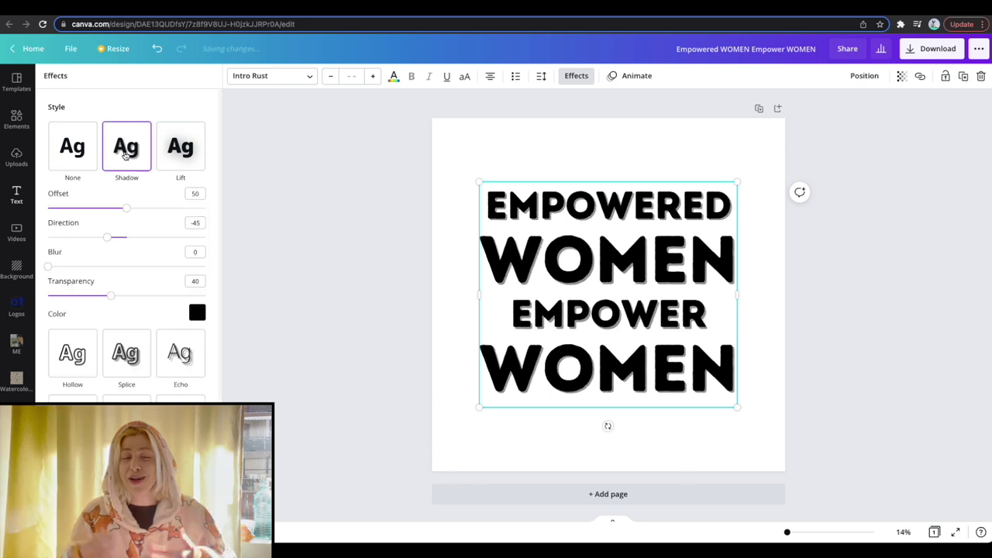
pyautogui.click(174, 159)
pyautogui.click(72, 248)
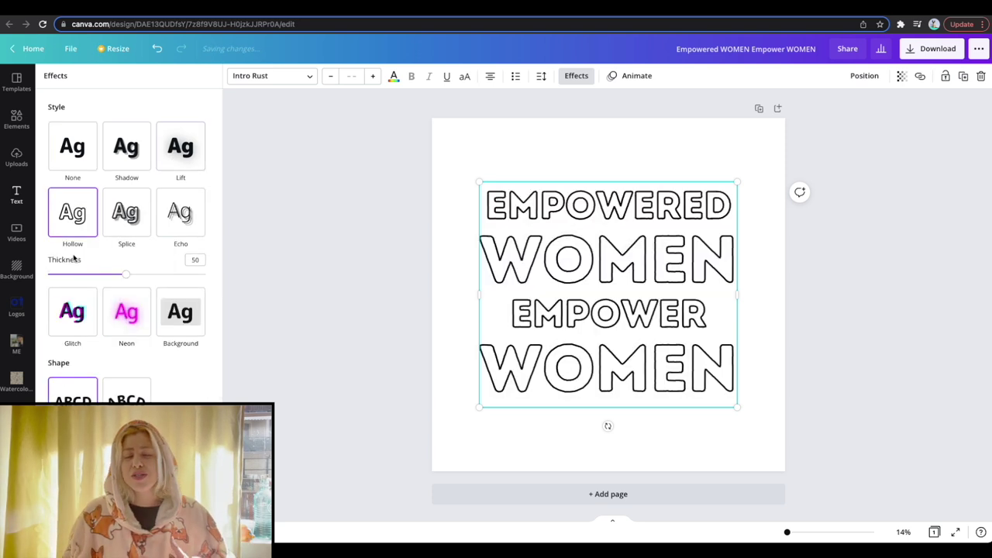
pyautogui.click(138, 228)
pyautogui.click(183, 222)
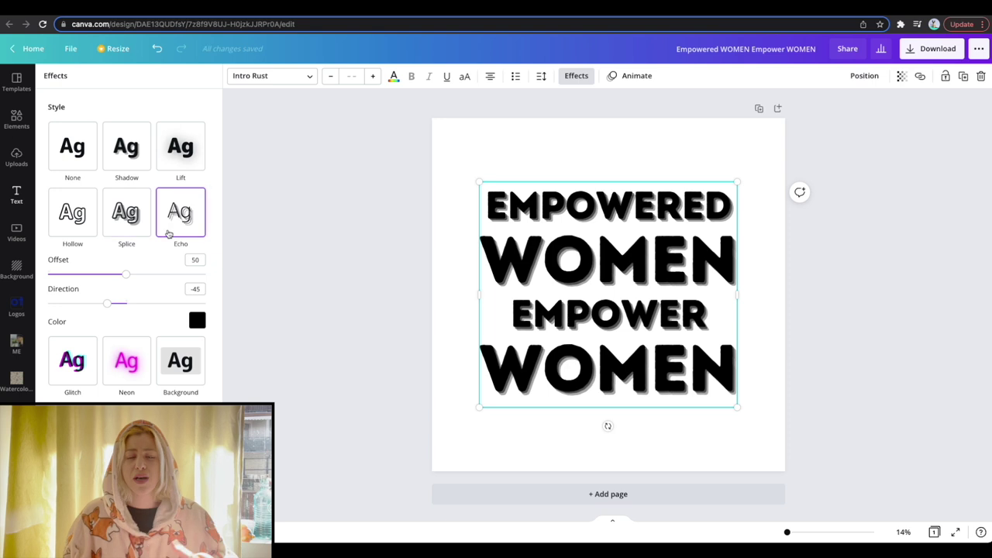
pyautogui.click(74, 359)
pyautogui.click(126, 281)
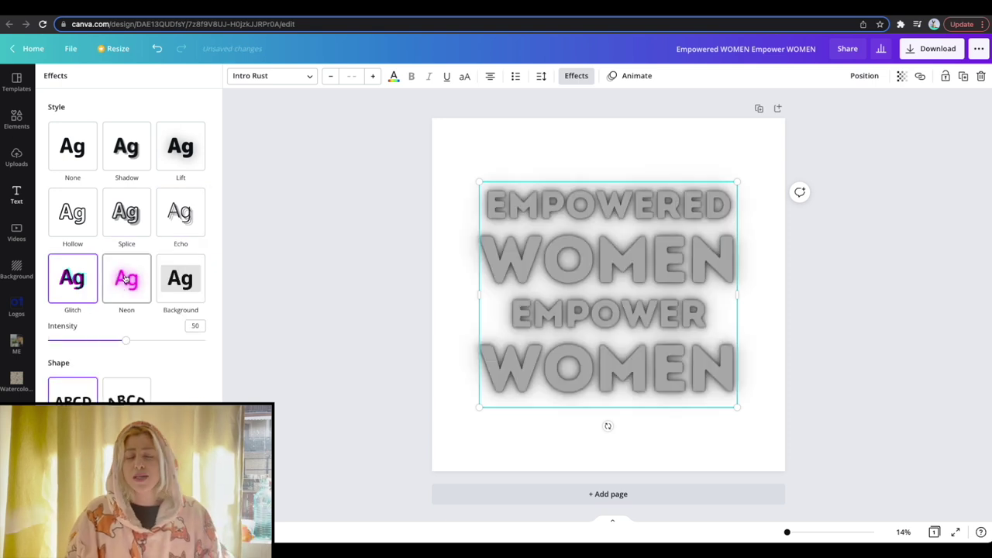
pyautogui.click(178, 282)
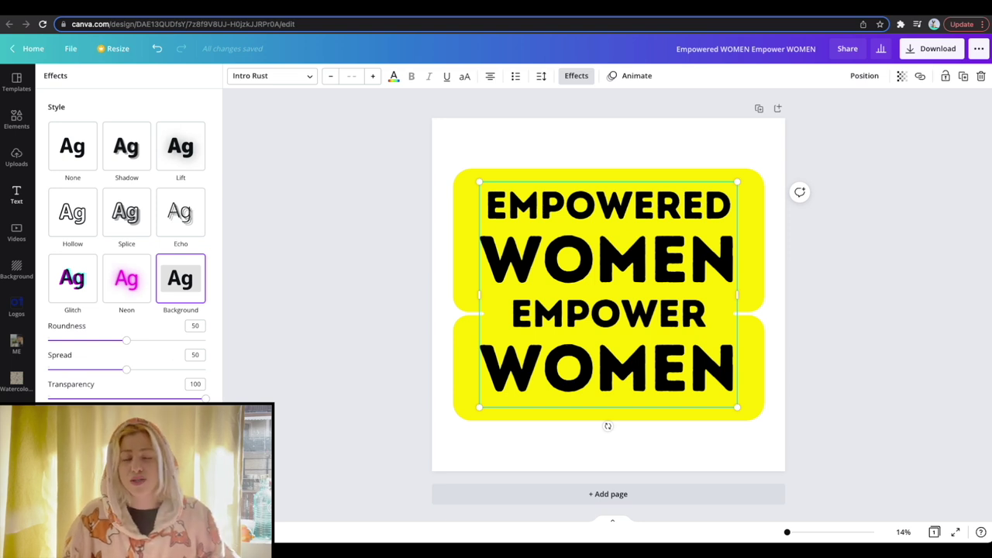
# Make the heading's background square-cornered and light blue, adjusting its transparency.
pyautogui.moveTo(204, 398); pyautogui.dragTo(89, 368)
pyautogui.moveTo(124, 341); pyautogui.dragTo(27, 343)
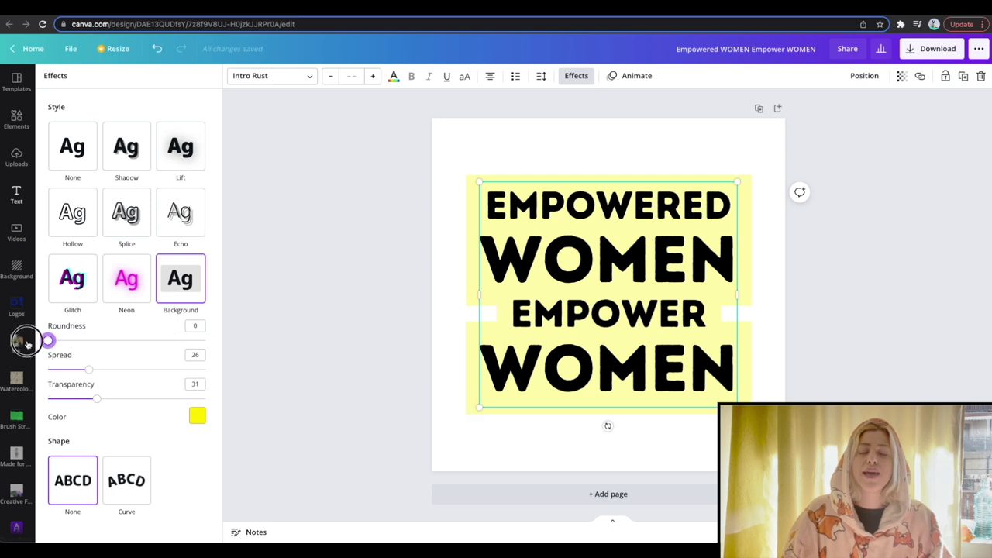
pyautogui.click(197, 414)
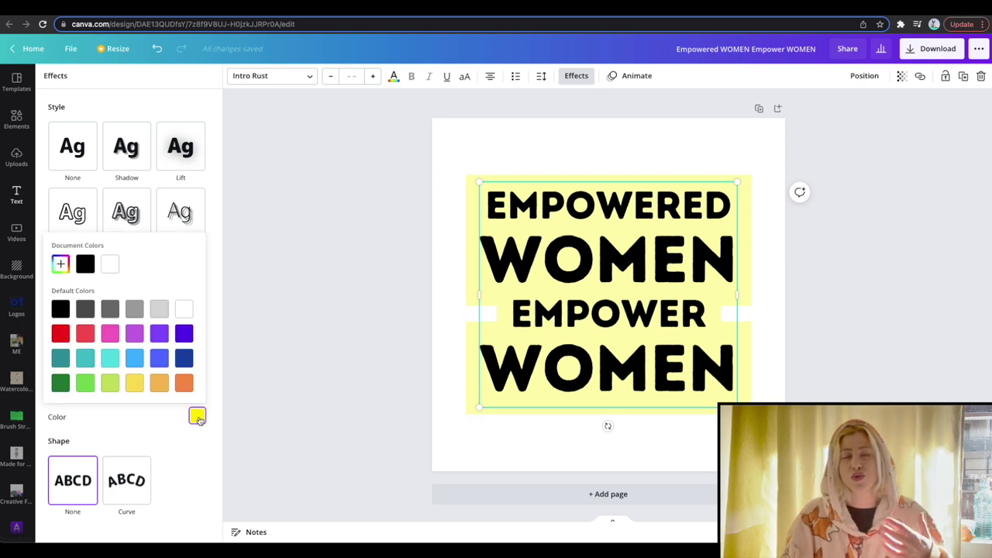
pyautogui.click(134, 358)
pyautogui.click(146, 406)
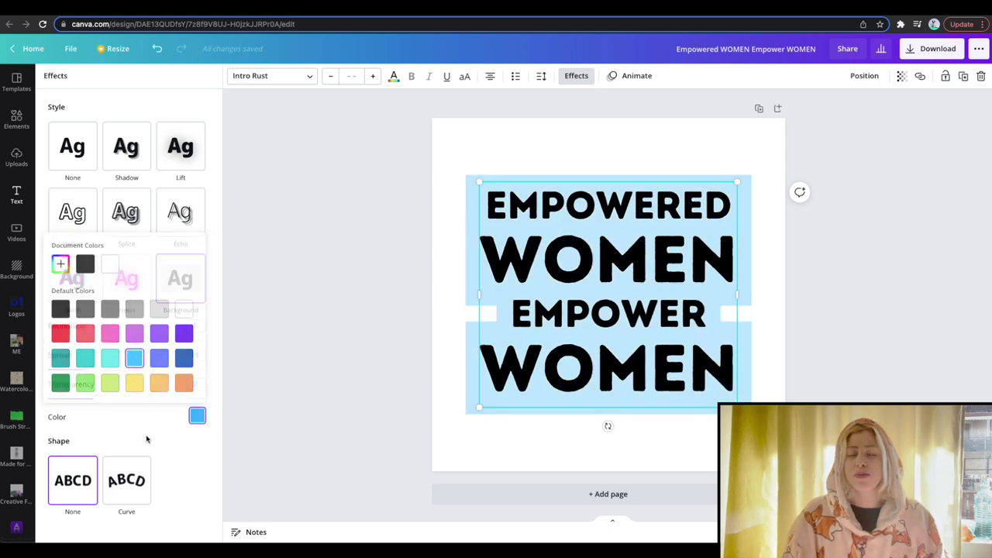
pyautogui.moveTo(100, 406); pyautogui.dragTo(153, 399)
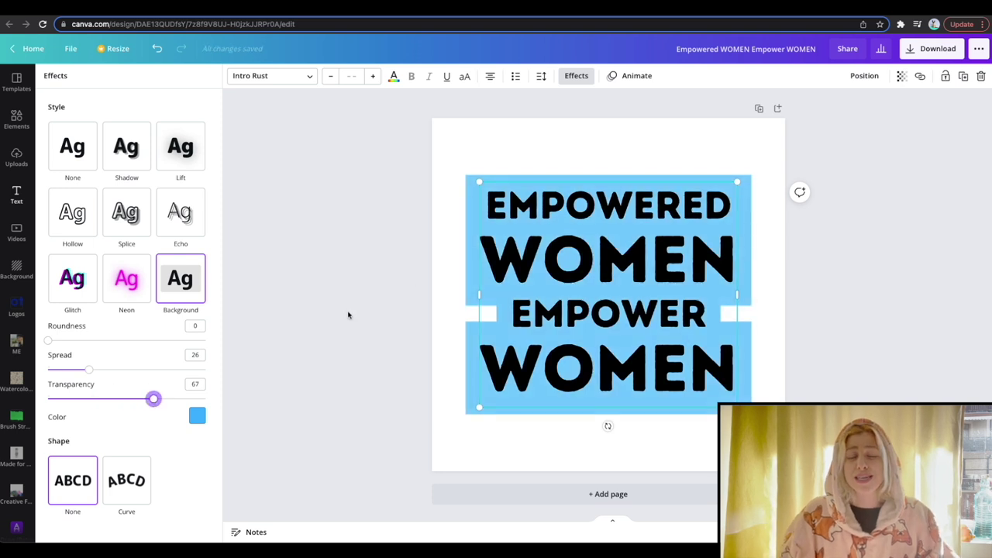
pyautogui.click(387, 323)
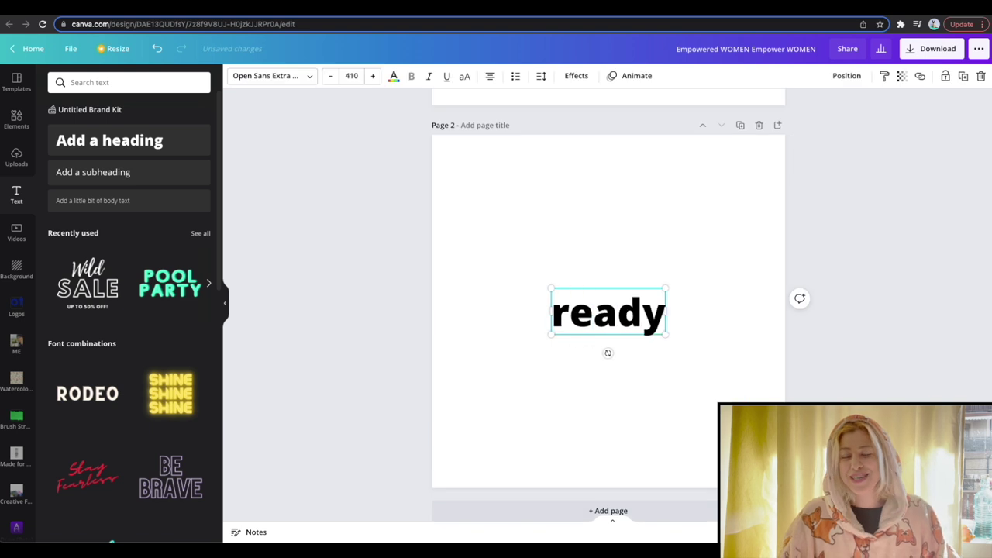
# Complete the page-two text as 'Ready for saint patrick's day' and set it in Intro Rust.
pyautogui.write('for saint')
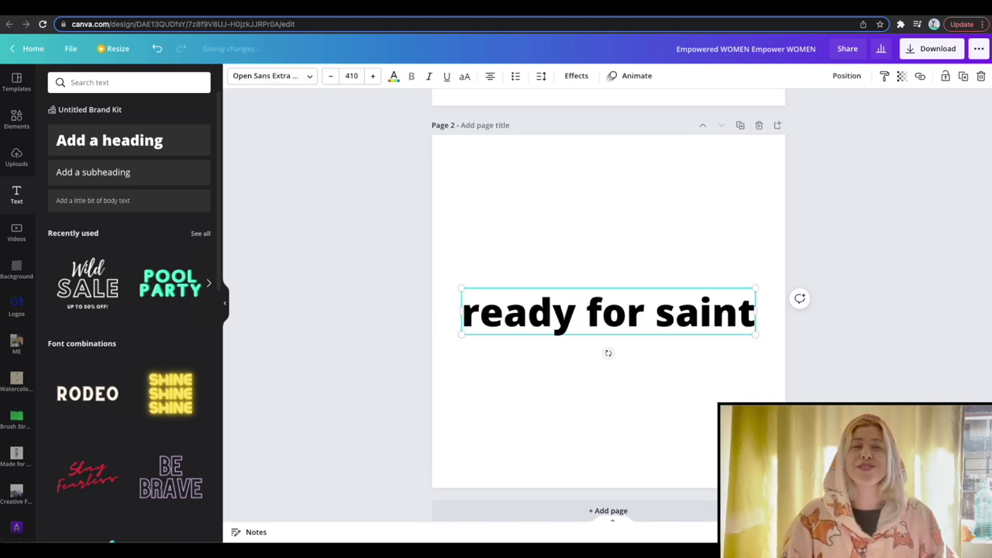
pyautogui.write(" patrick's day")
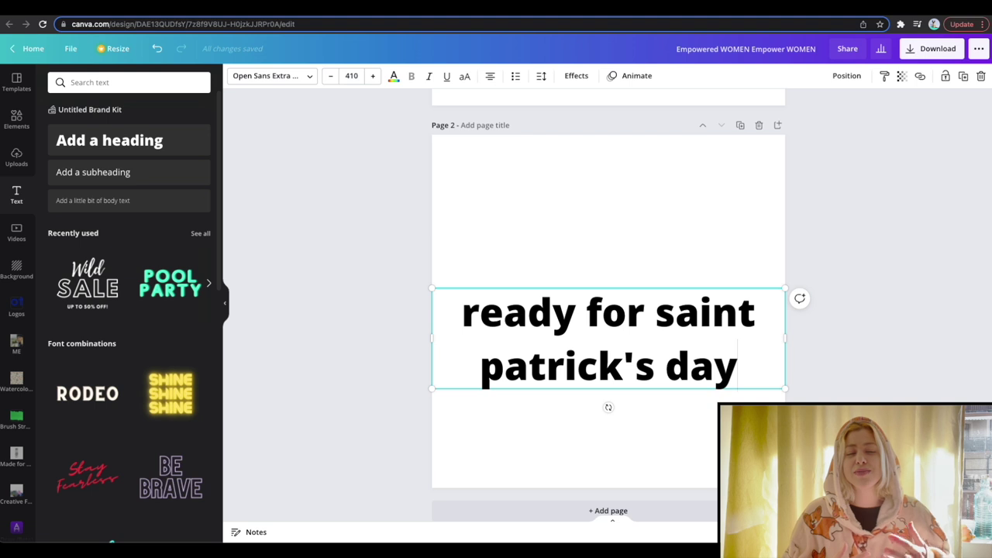
pyautogui.hotkey('ctrl', 'a')
pyautogui.click(281, 76)
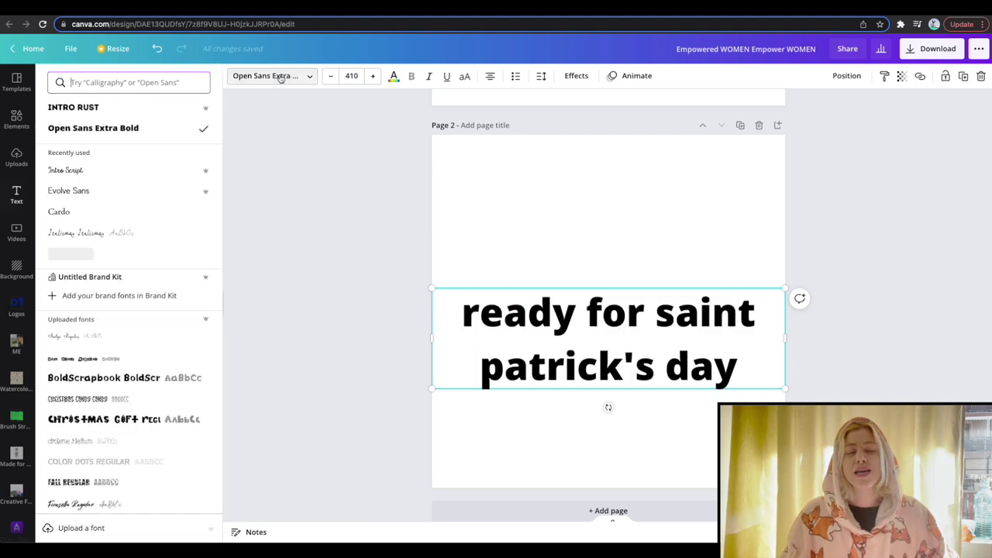
pyautogui.click(127, 109)
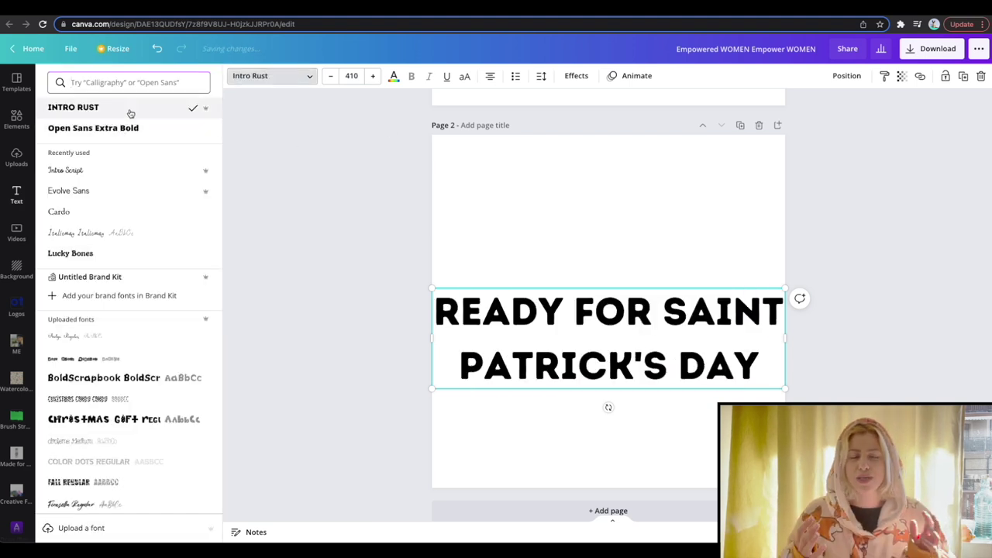
pyautogui.click(576, 76)
# Curve the text into a circle at 84, centre it, then ease the curve to 76.
pyautogui.click(124, 375)
pyautogui.moveTo(164, 430); pyautogui.dragTo(193, 430)
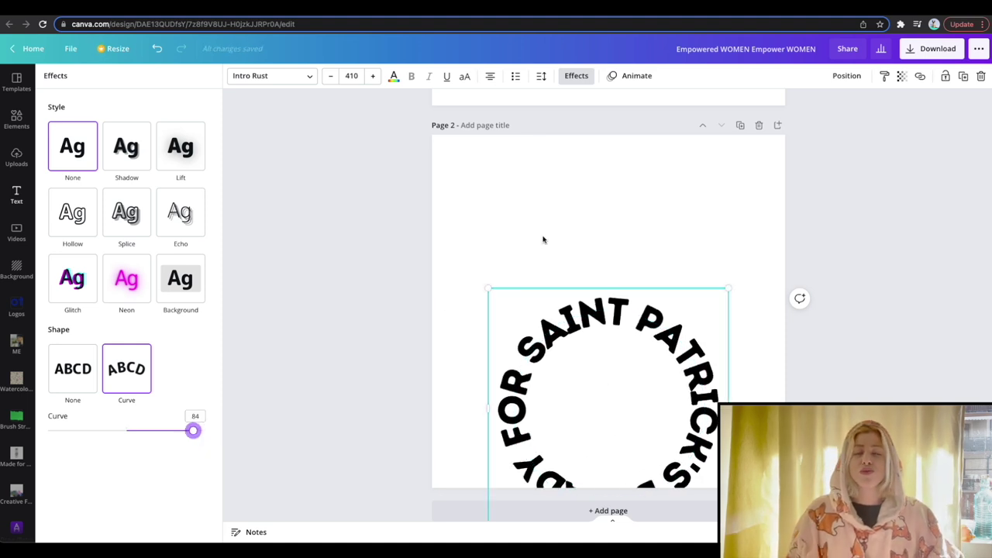
pyautogui.click(589, 358)
pyautogui.moveTo(589, 359); pyautogui.dragTo(589, 272)
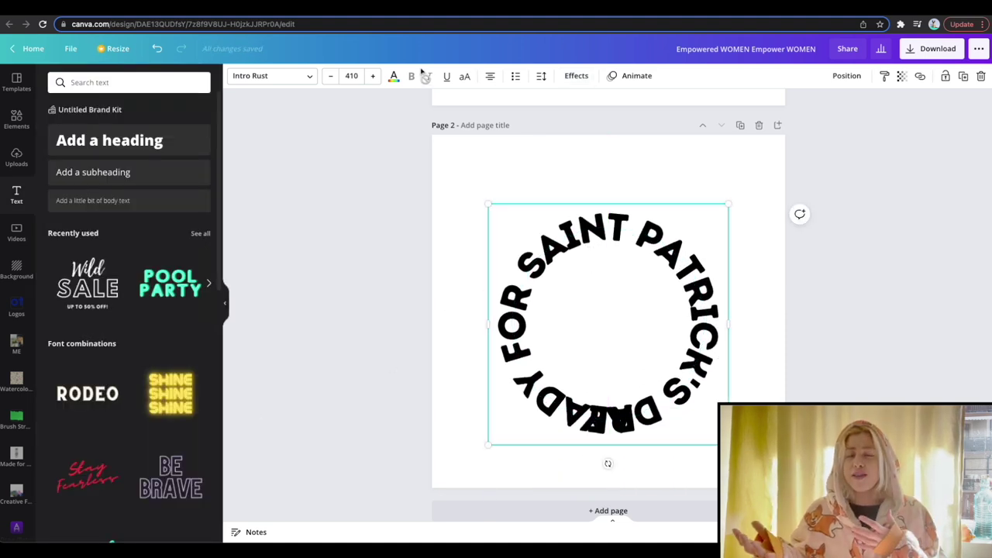
pyautogui.click(574, 76)
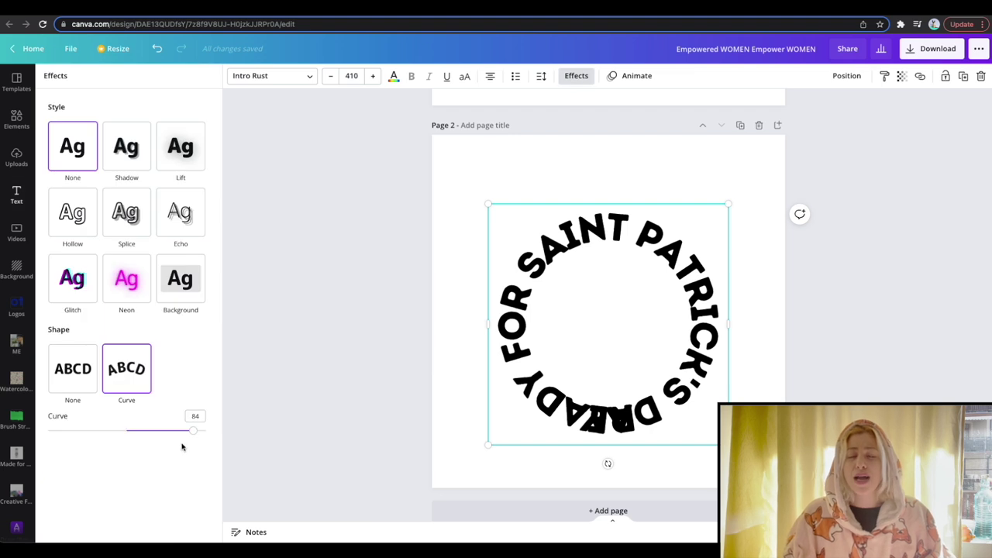
pyautogui.moveTo(193, 434); pyautogui.dragTo(186, 433)
# Put a thick dark green Background ring behind the curved text and add a pink clover graphic.
pyautogui.click(182, 287)
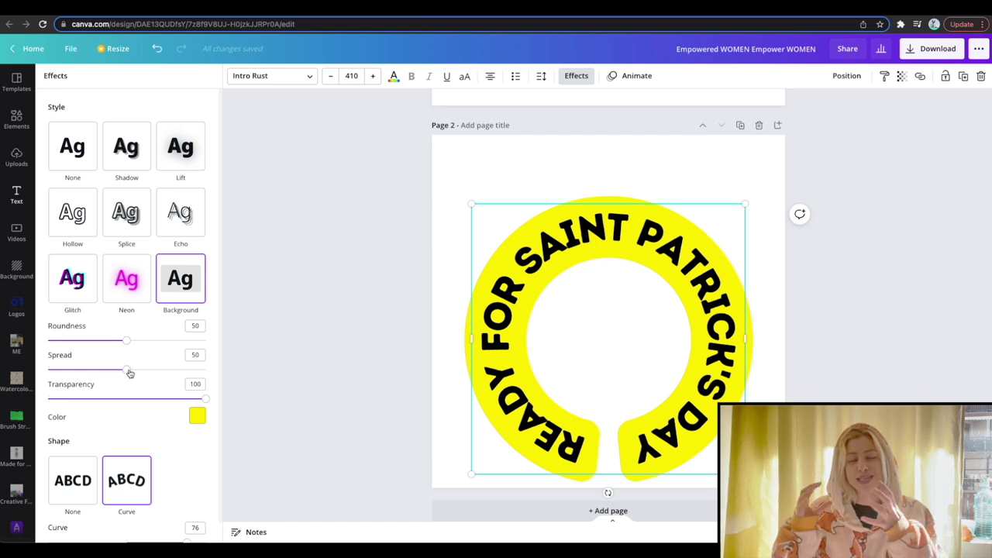
pyautogui.moveTo(128, 371); pyautogui.dragTo(195, 369)
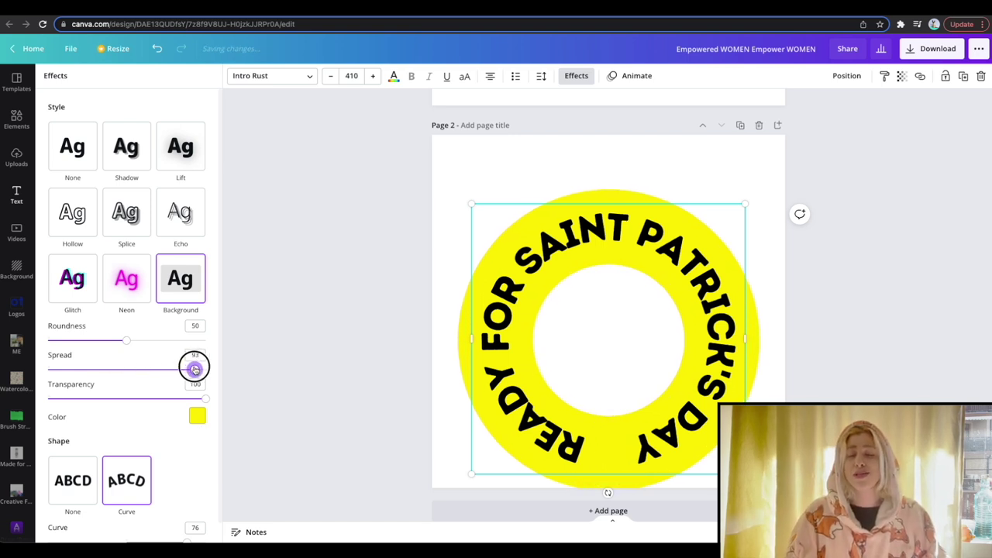
pyautogui.click(516, 355)
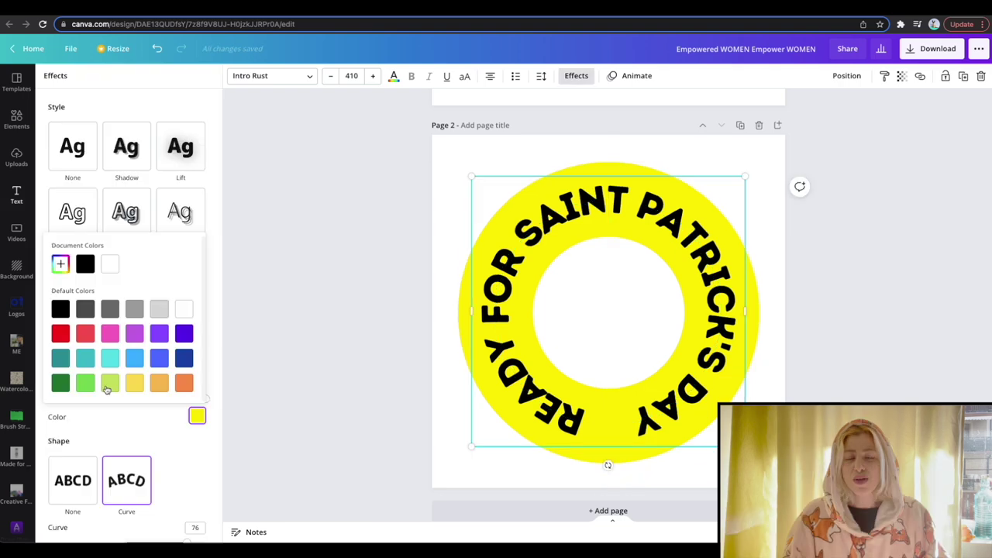
pyautogui.click(111, 381)
pyautogui.click(59, 381)
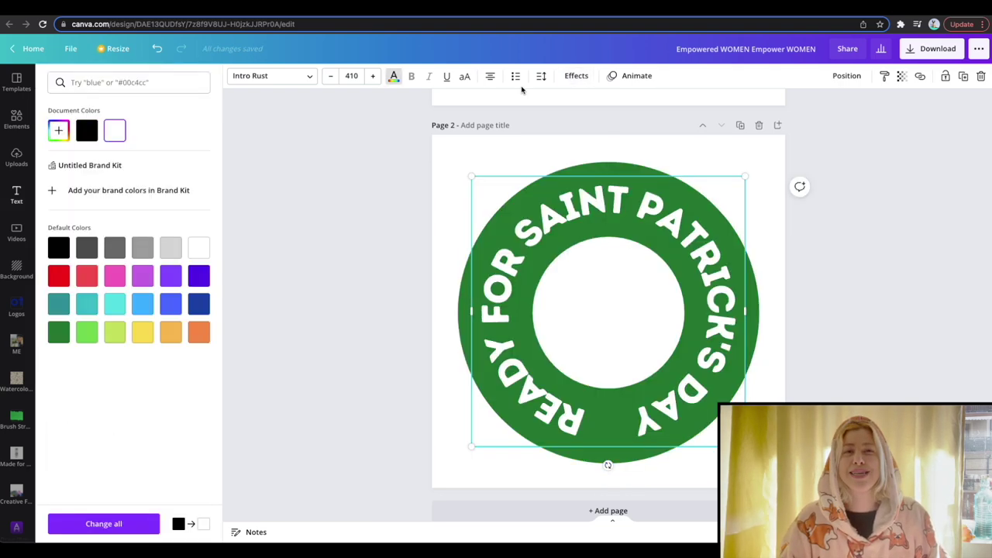
pyautogui.click(250, 75)
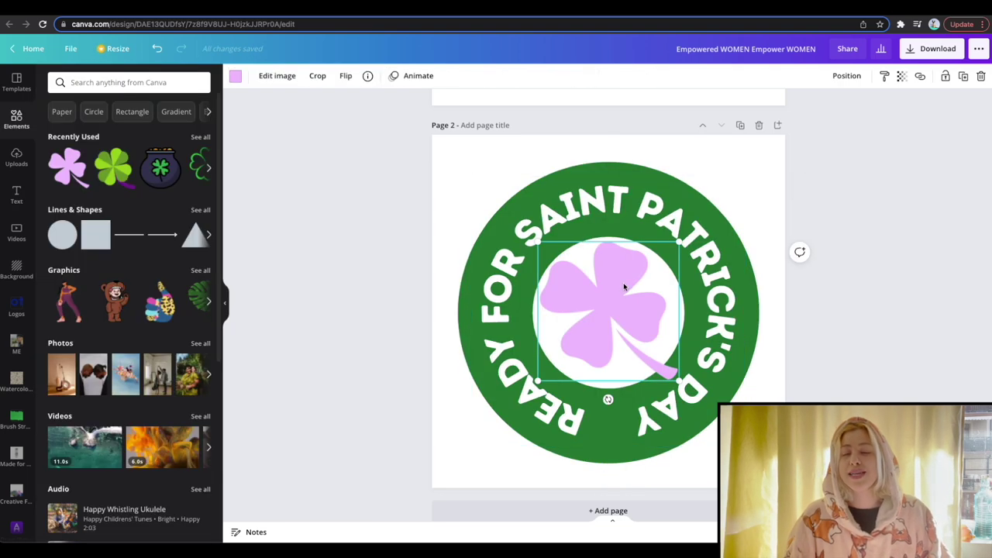
# Resize the pink clover and centre it inside the green ring.
pyautogui.moveTo(680, 241); pyautogui.dragTo(634, 301)
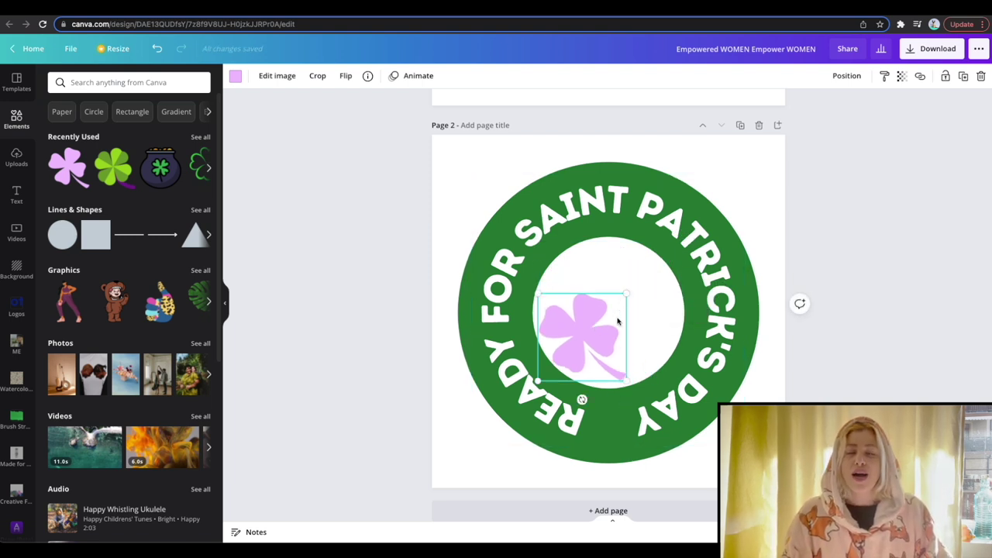
pyautogui.moveTo(581, 343); pyautogui.dragTo(610, 312)
pyautogui.moveTo(651, 265); pyautogui.dragTo(666, 249)
pyautogui.moveTo(636, 288); pyautogui.dragTo(631, 297)
pyautogui.click(398, 315)
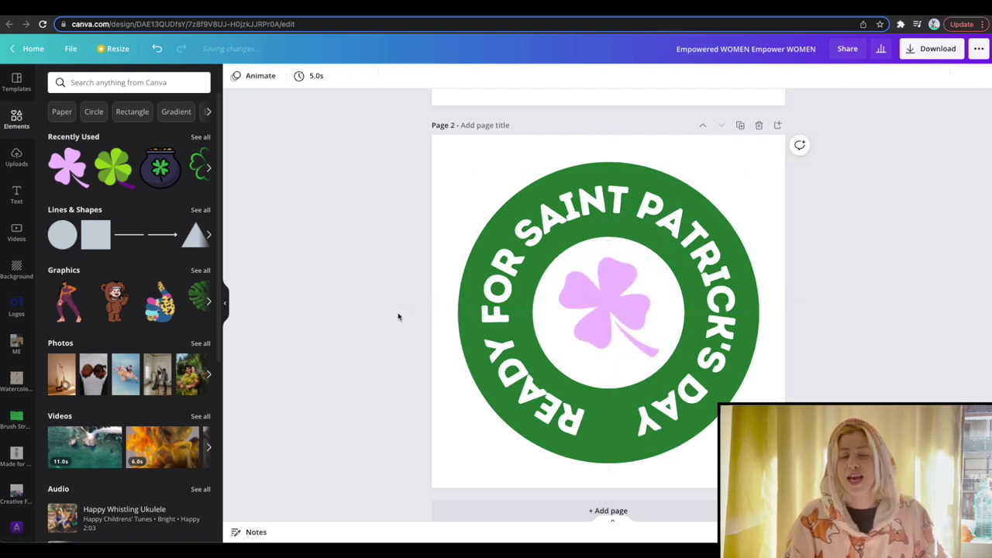
pyautogui.click(465, 159)
pyautogui.click(236, 76)
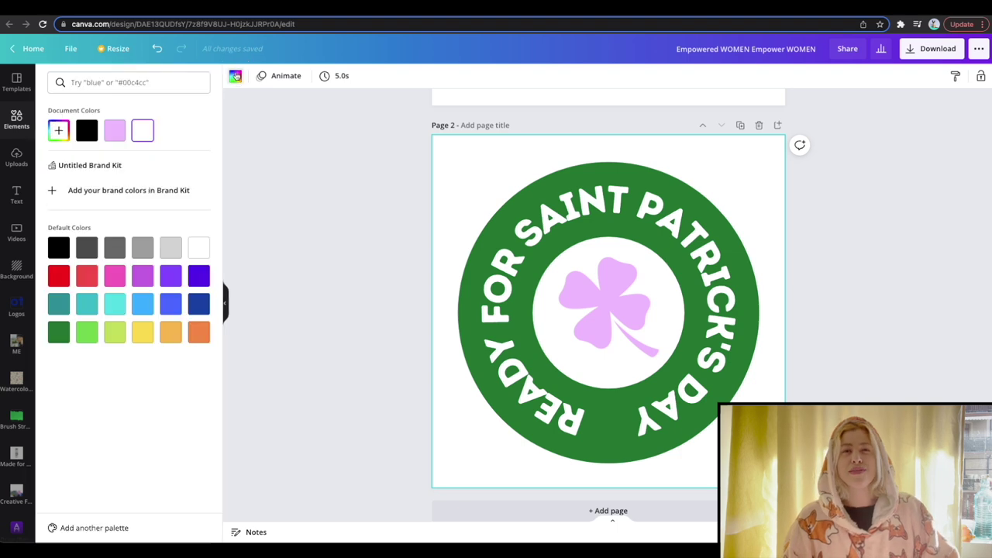
# Recolour the clover lime green with ColorMix Arctic, revert the trial black page to white, and open Download.
pyautogui.click(84, 133)
pyautogui.click(344, 295)
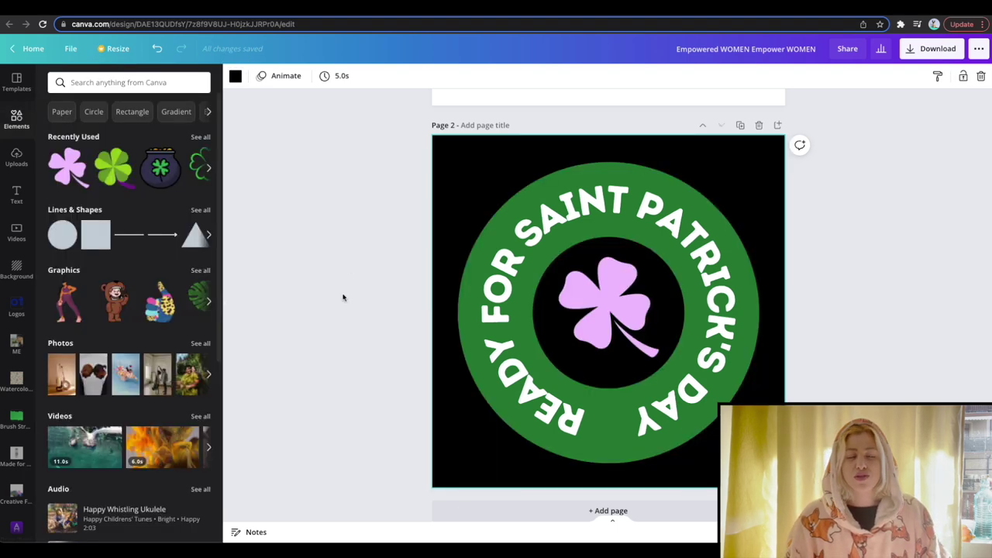
pyautogui.click(594, 291)
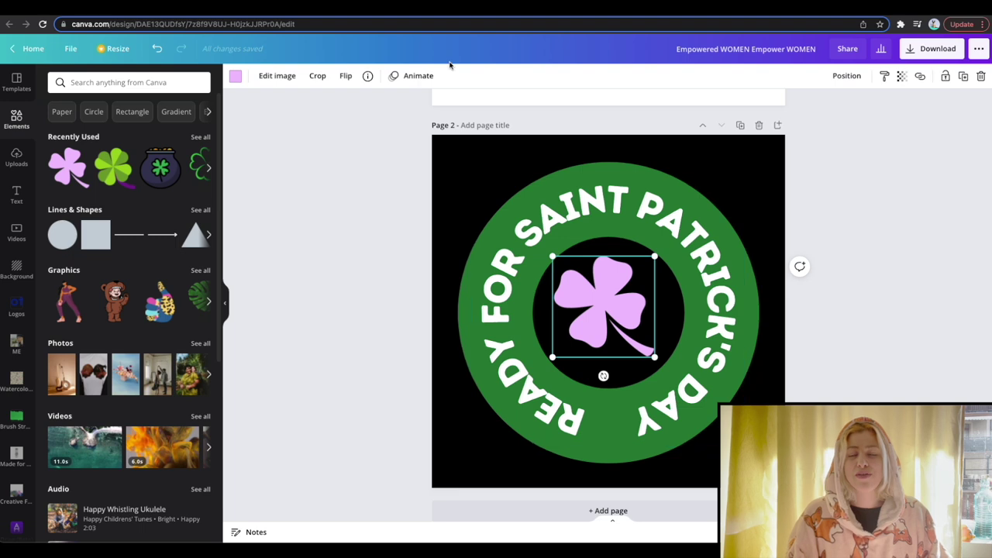
pyautogui.click(277, 76)
pyautogui.scroll(-2, 100, 238)
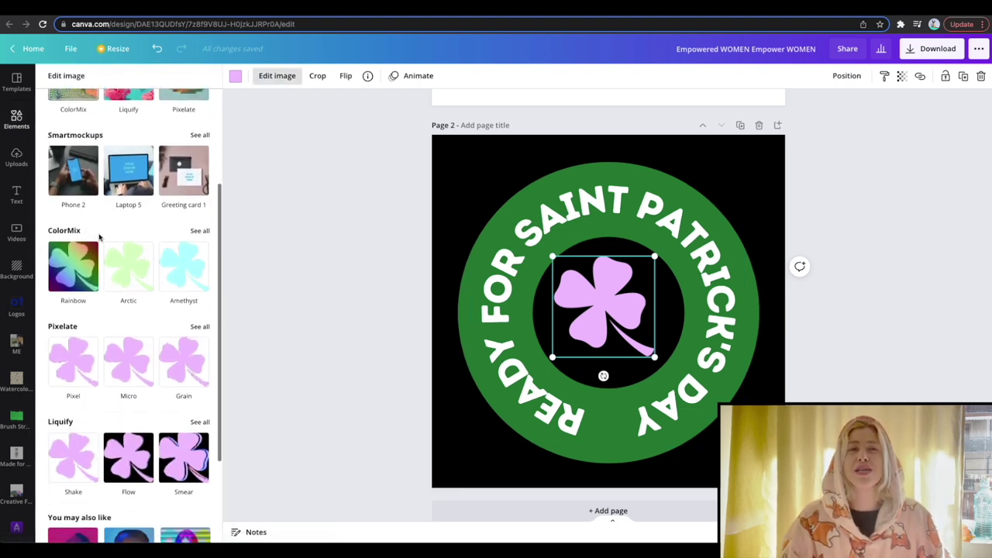
pyautogui.click(127, 268)
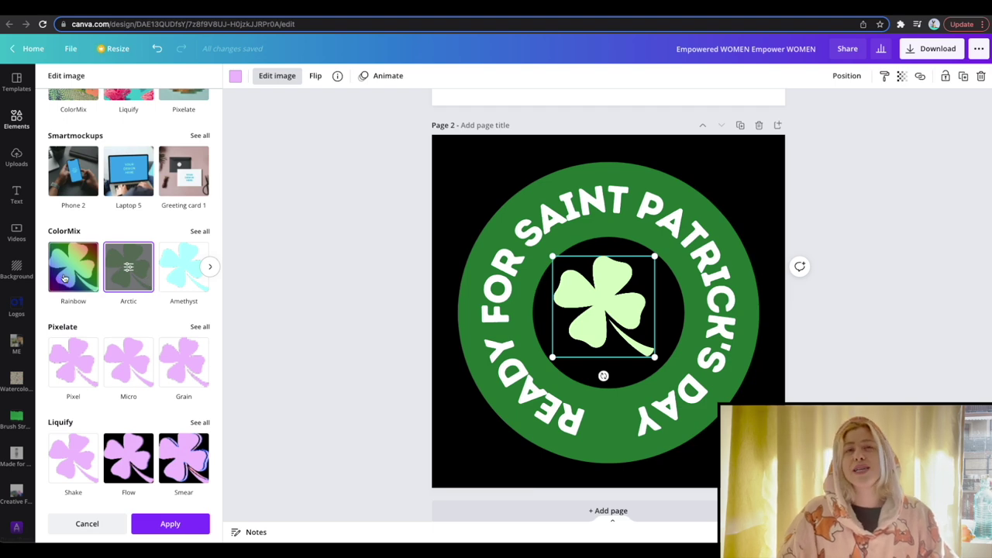
pyautogui.click(456, 164)
pyautogui.hotkey('ctrl', 'z')
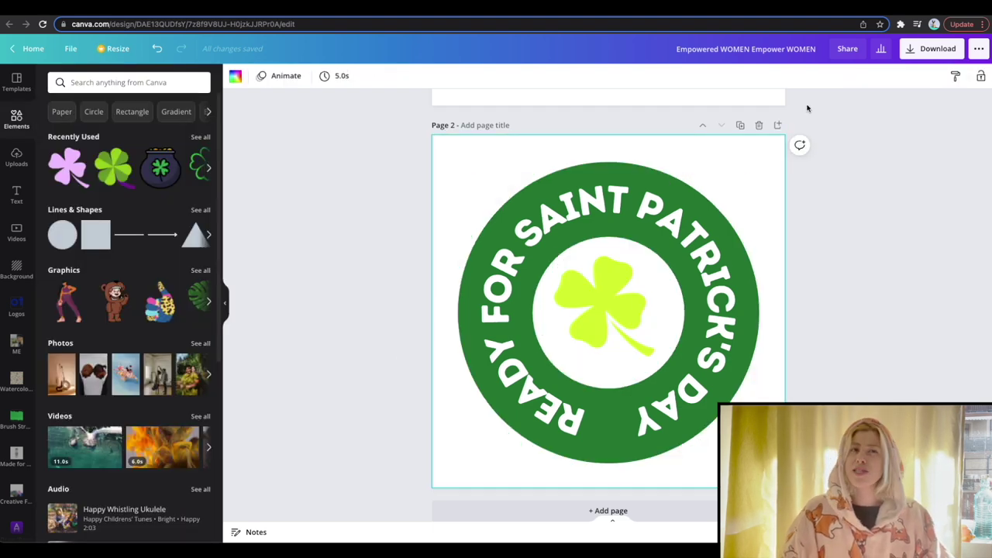
pyautogui.click(950, 50)
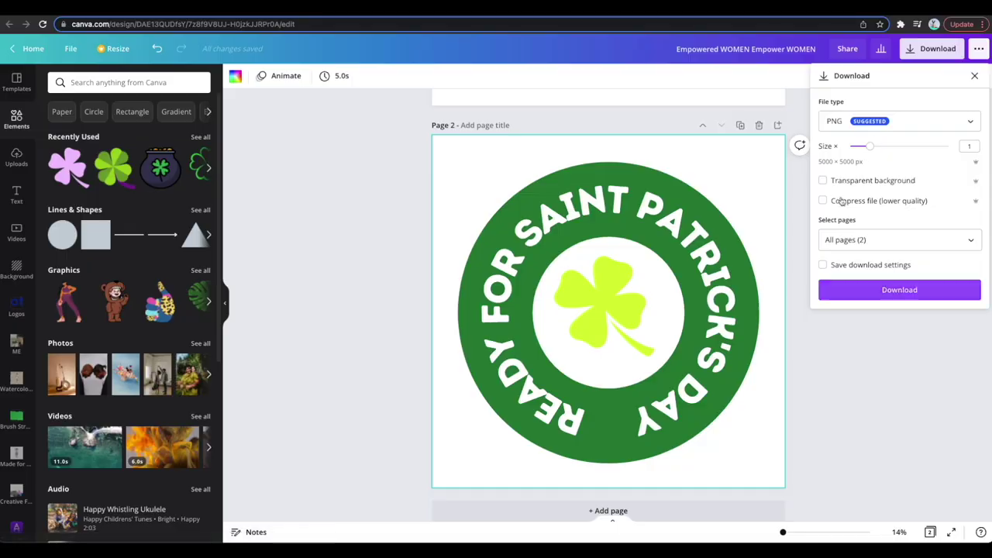